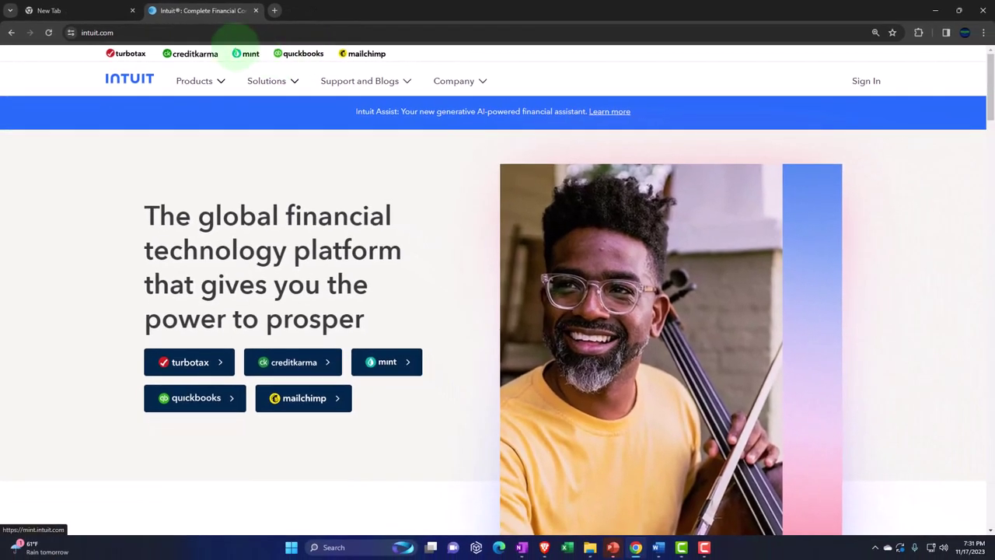
- Search Google for "QuickBooks Desktop free 30 day trial"
{"action": "left_click", "coordinate": [100, 12]}
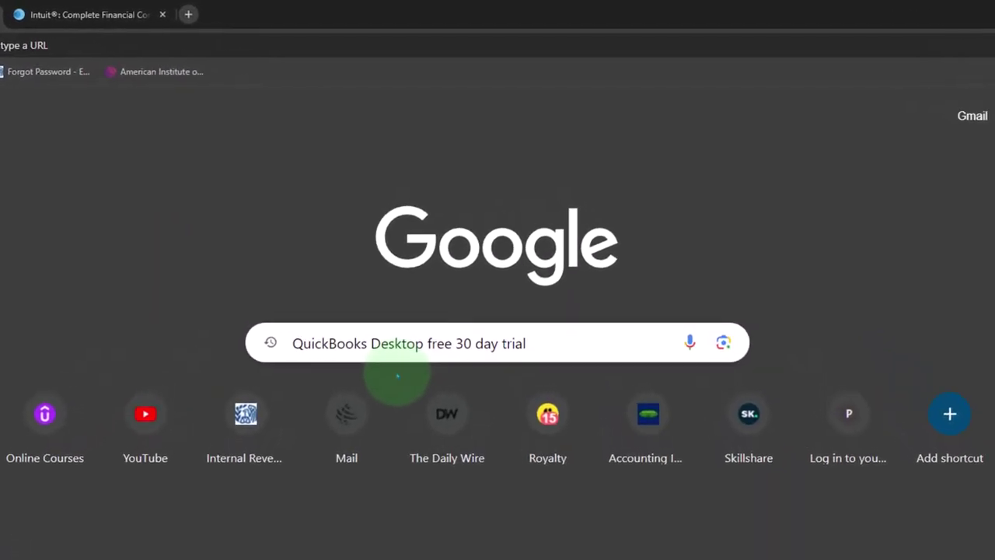
{"action": "key", "text": "Return"}
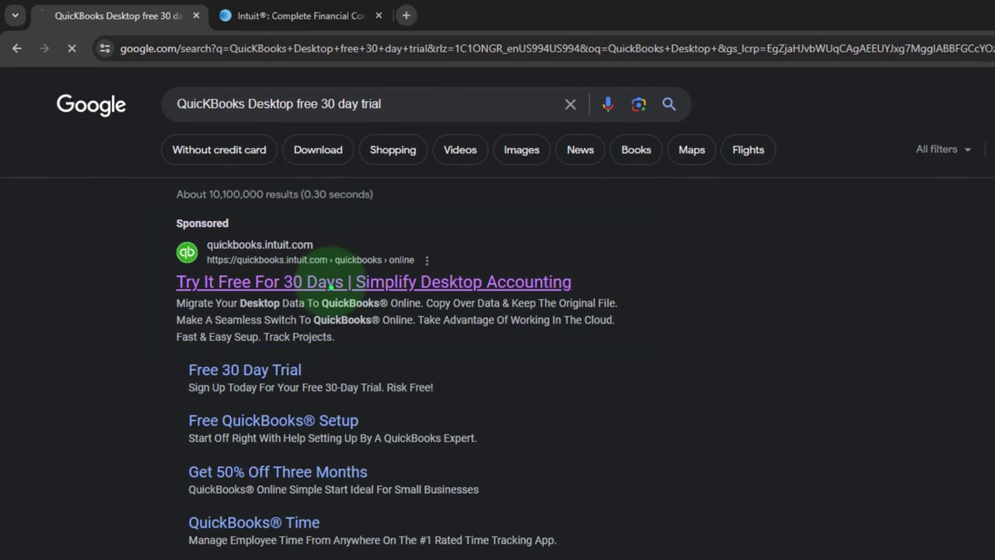
- Review the sponsored QuickBooks 30-day trial page with its plans and return to the search results
{"action": "left_click", "coordinate": [334, 285]}
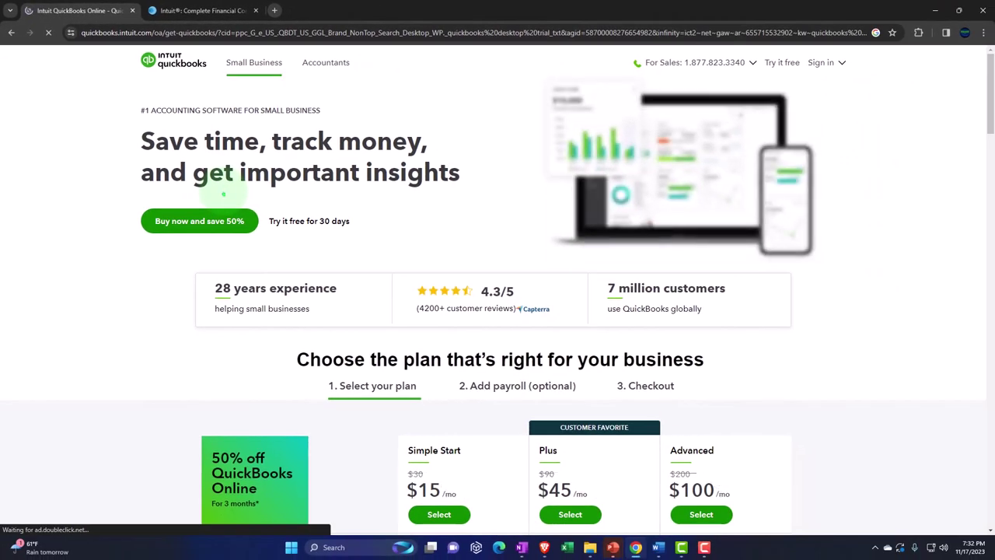
{"action": "scroll", "coordinate": [151, 256], "scroll_direction": "down", "scroll_amount": 5}
{"action": "scroll", "coordinate": [152, 257], "scroll_direction": "down", "scroll_amount": 10}
{"action": "scroll", "coordinate": [152, 256], "scroll_direction": "up", "scroll_amount": 15}
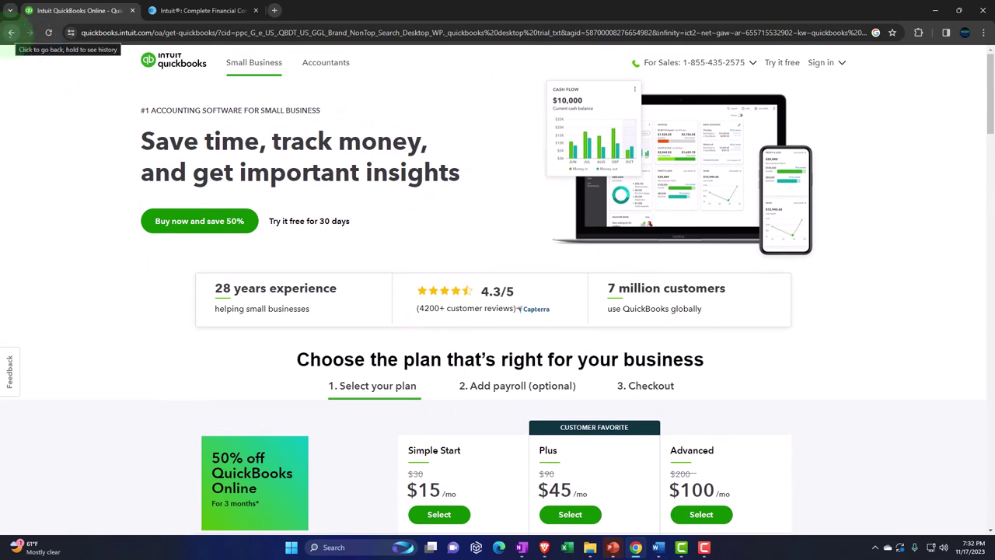
{"action": "left_click", "coordinate": [11, 32]}
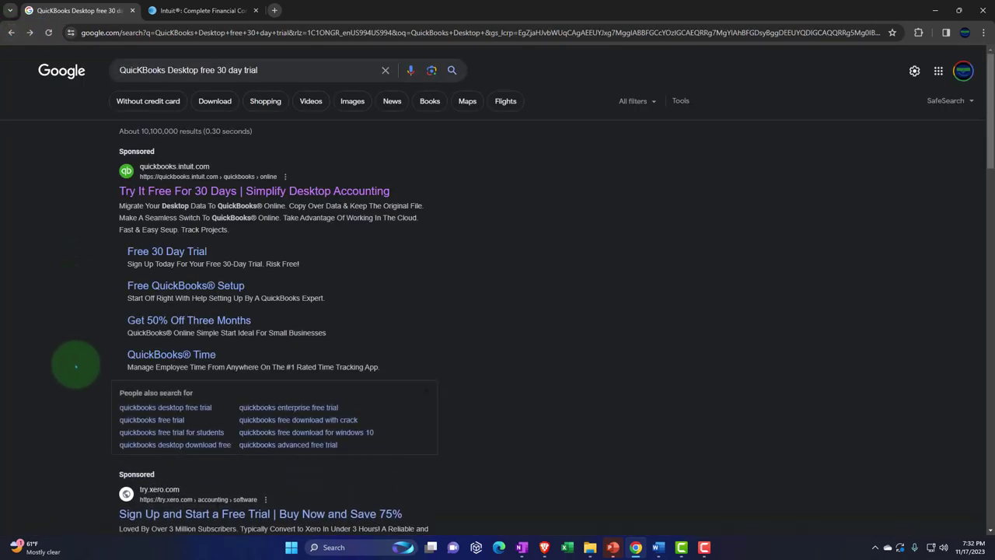
- Open the "Download a trial of QuickBooks Desktop" article from the search results and enlarge the page for reading
{"action": "scroll", "coordinate": [75, 365], "scroll_direction": "down", "scroll_amount": 5}
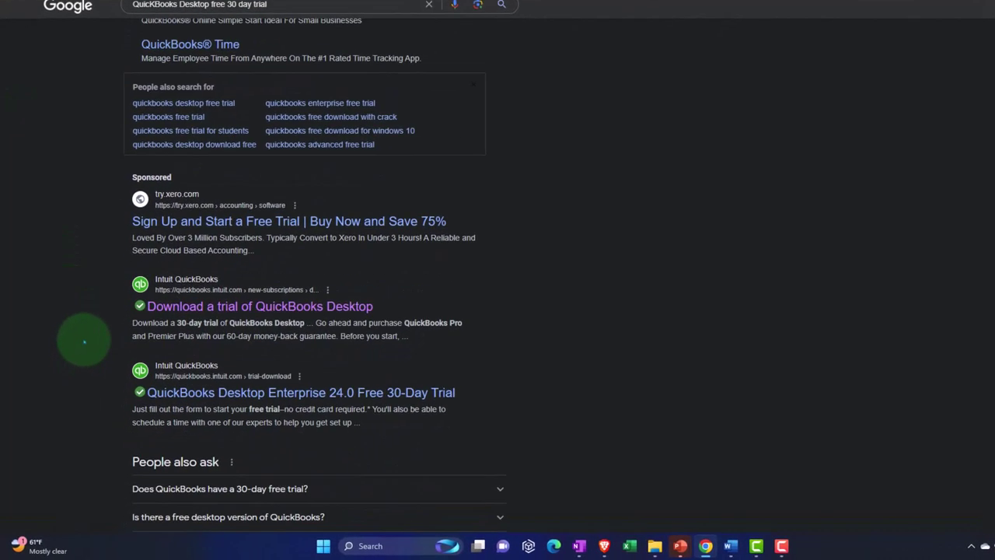
{"action": "scroll", "coordinate": [84, 341], "scroll_direction": "down", "scroll_amount": 3}
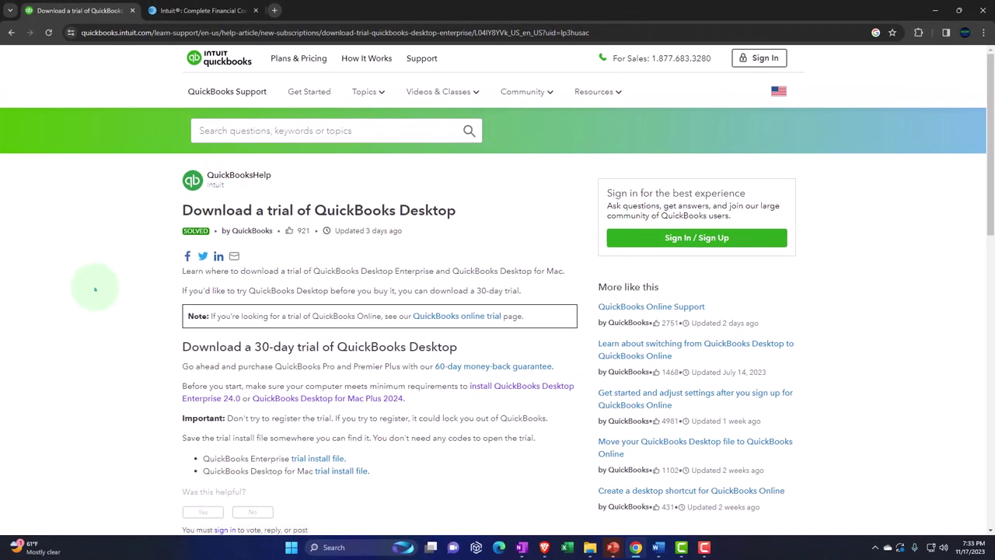
{"action": "key", "text": "ctrl+plus"}
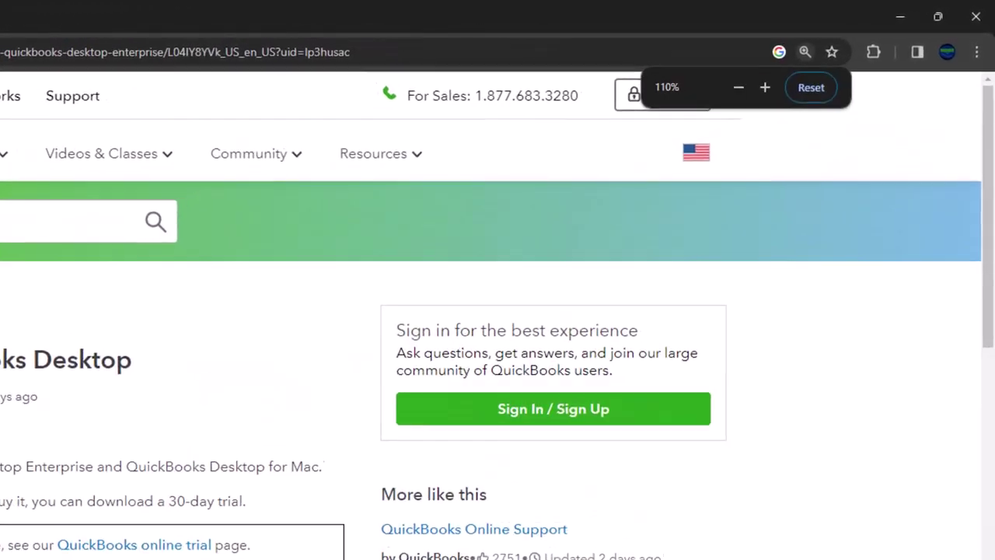
{"action": "key", "text": "ctrl+plus"}
{"action": "key", "text": "ctrl+plus"}
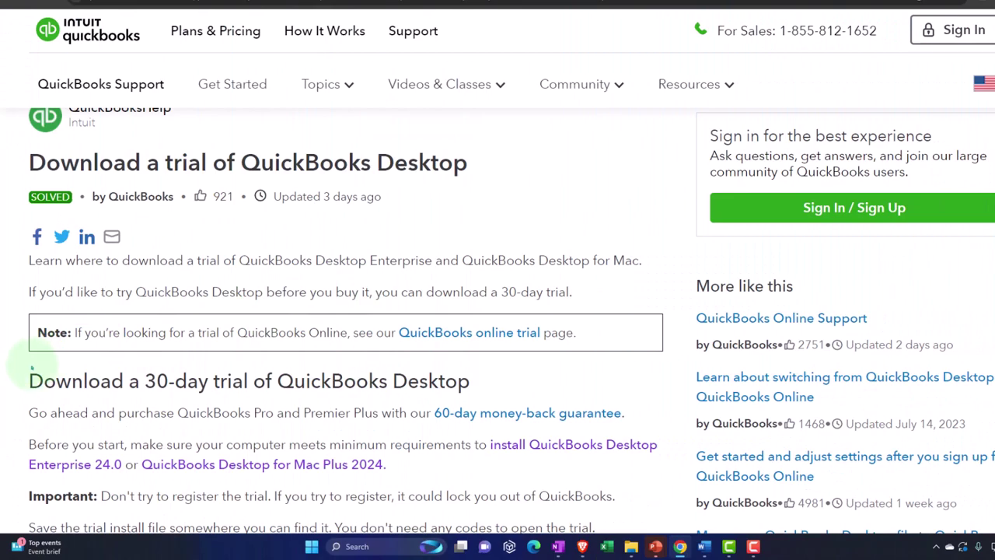
- Read through the 30-day trial instructions and download the QuickBooks Enterprise trial install file
{"action": "scroll", "coordinate": [31, 367], "scroll_direction": "down", "scroll_amount": 1}
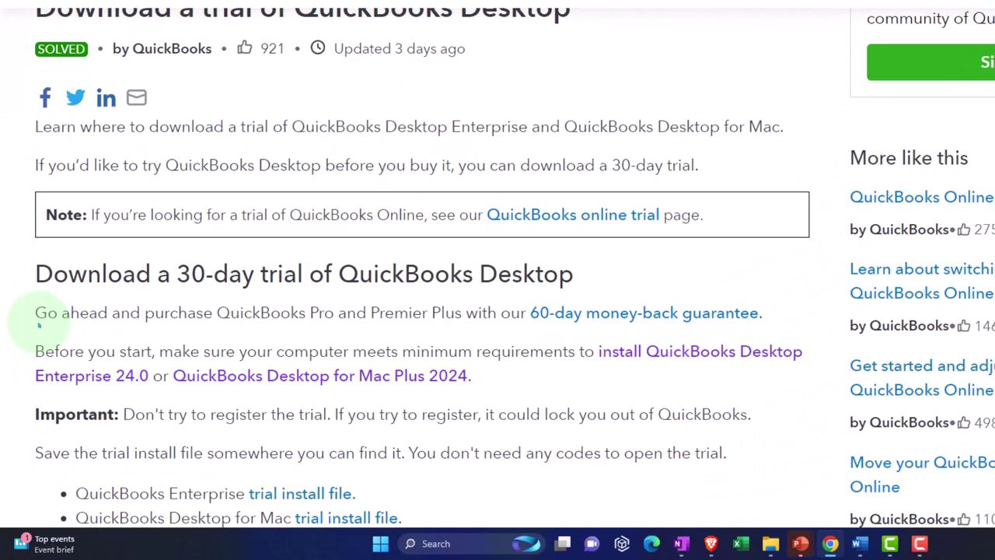
{"action": "scroll", "coordinate": [38, 325], "scroll_direction": "down", "scroll_amount": 1}
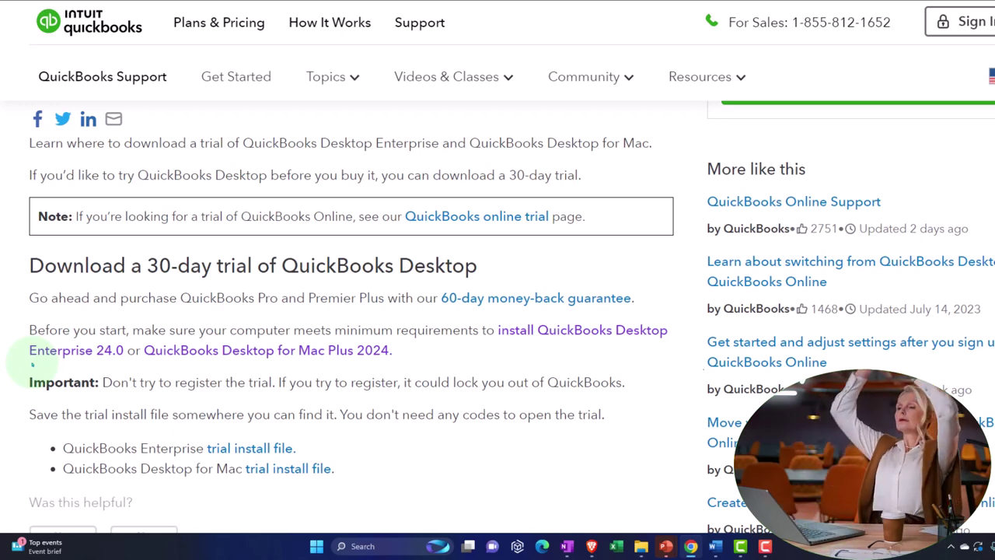
{"action": "scroll", "coordinate": [33, 365], "scroll_direction": "down", "scroll_amount": 1}
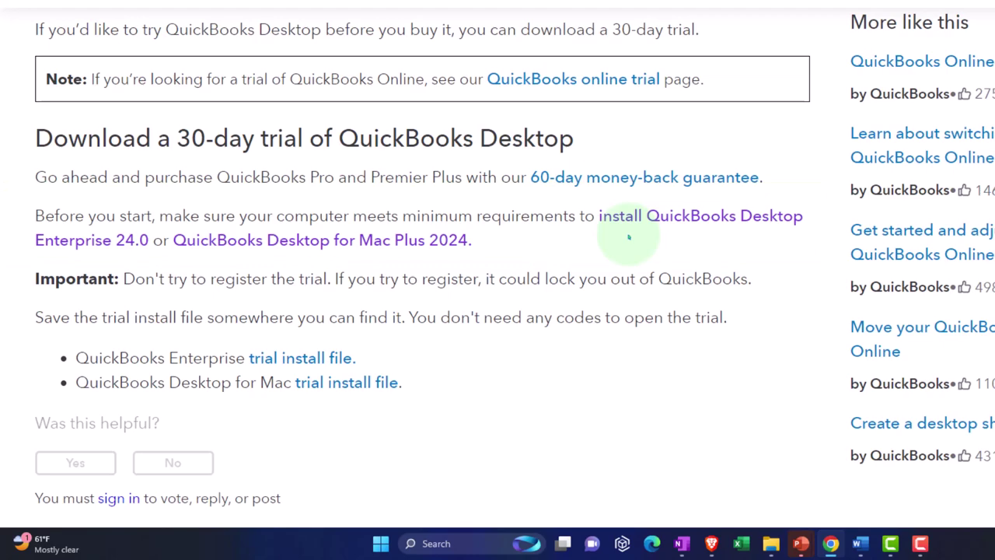
{"action": "scroll", "coordinate": [628, 236], "scroll_direction": "down", "scroll_amount": 1}
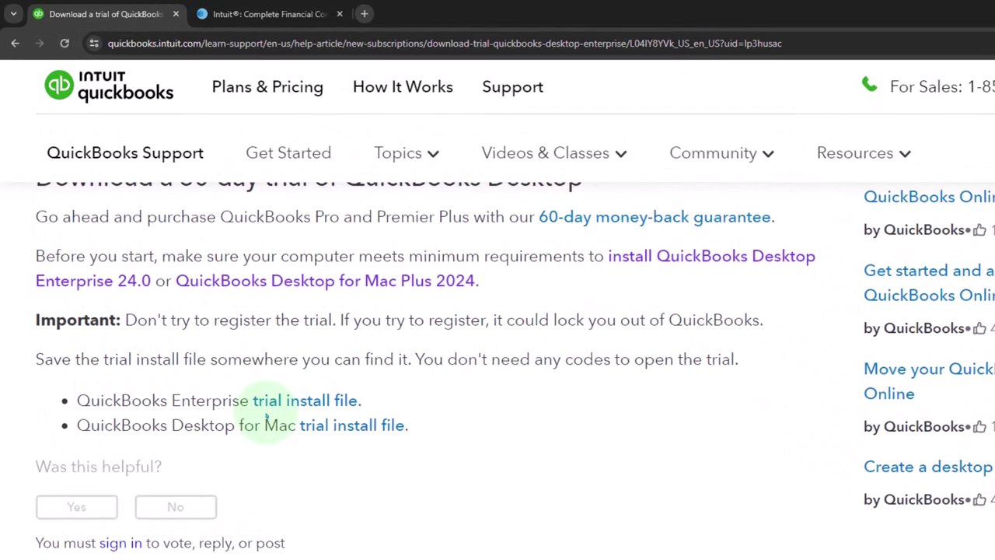
{"action": "left_click", "coordinate": [307, 420]}
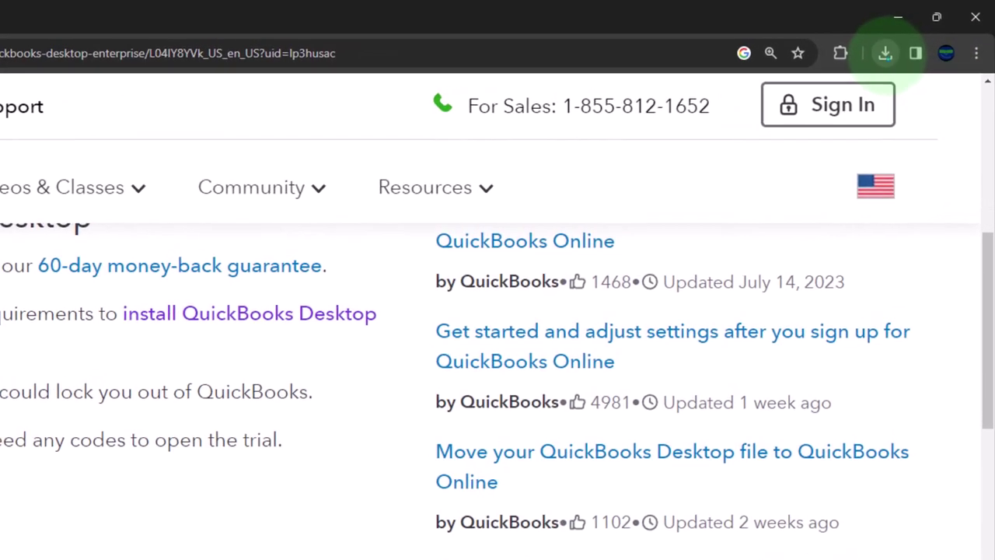
- Run the downloaded QuickBooksEnterprise24Trial (1).exe and start installing the 30-day trial
{"action": "left_click", "coordinate": [898, 46]}
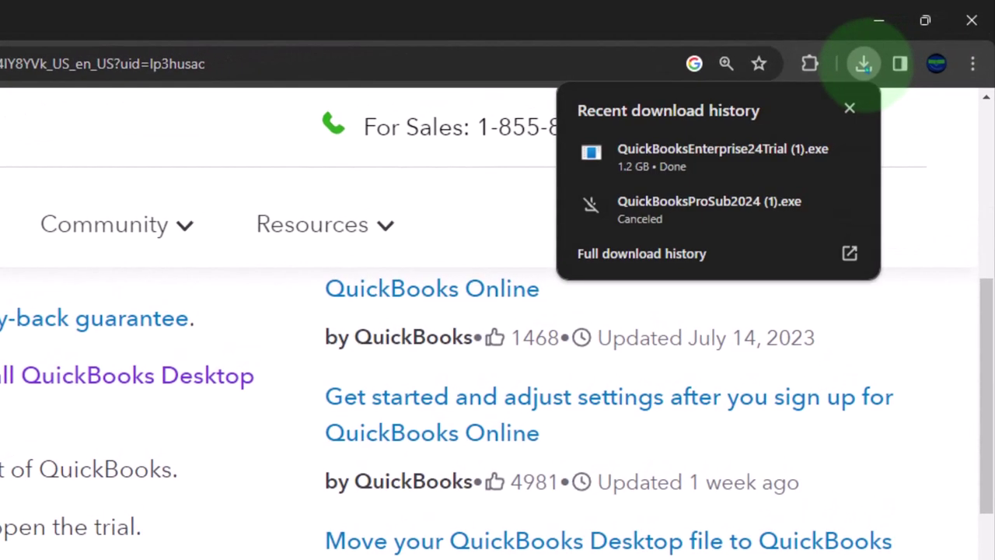
{"action": "mouse_move", "coordinate": [684, 162]}
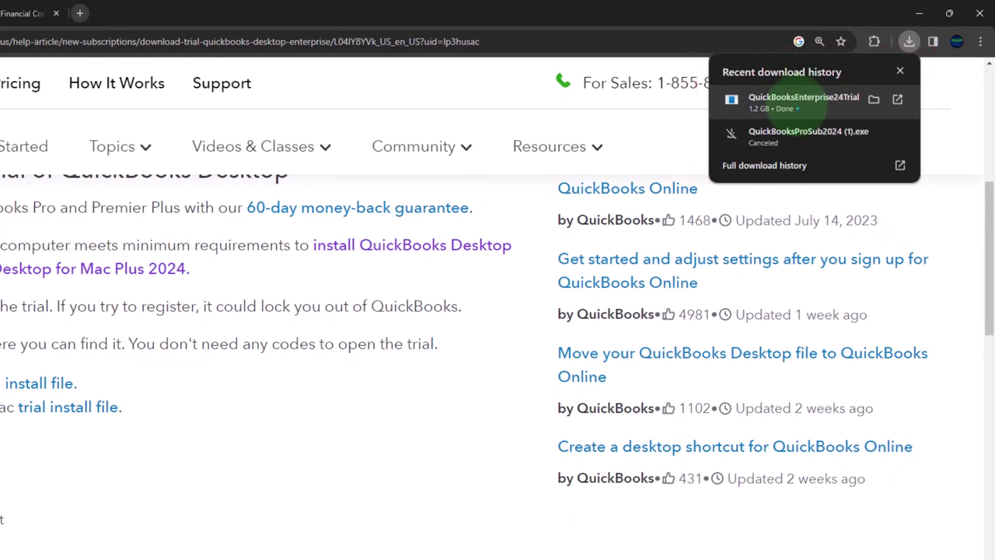
{"action": "left_click", "coordinate": [801, 103]}
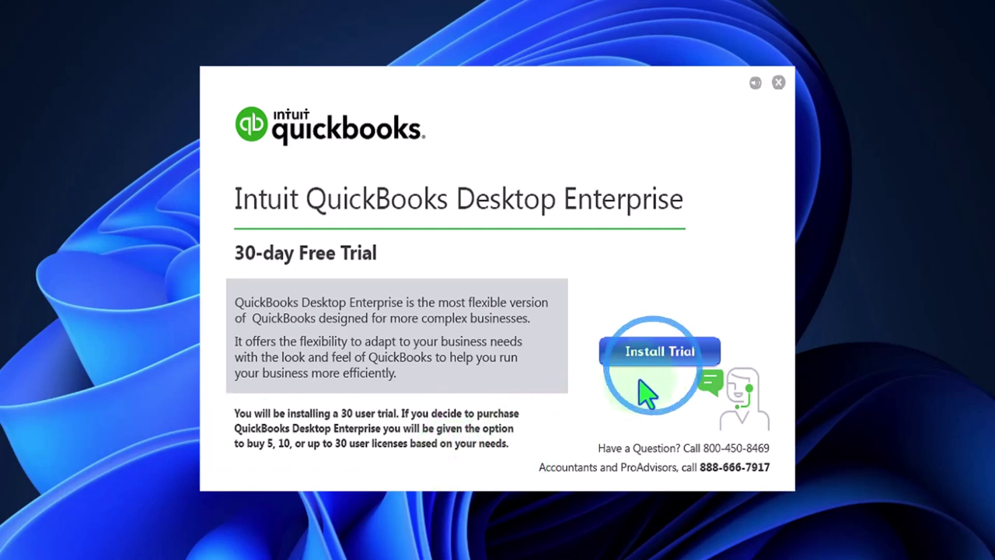
{"action": "left_click", "coordinate": [654, 358]}
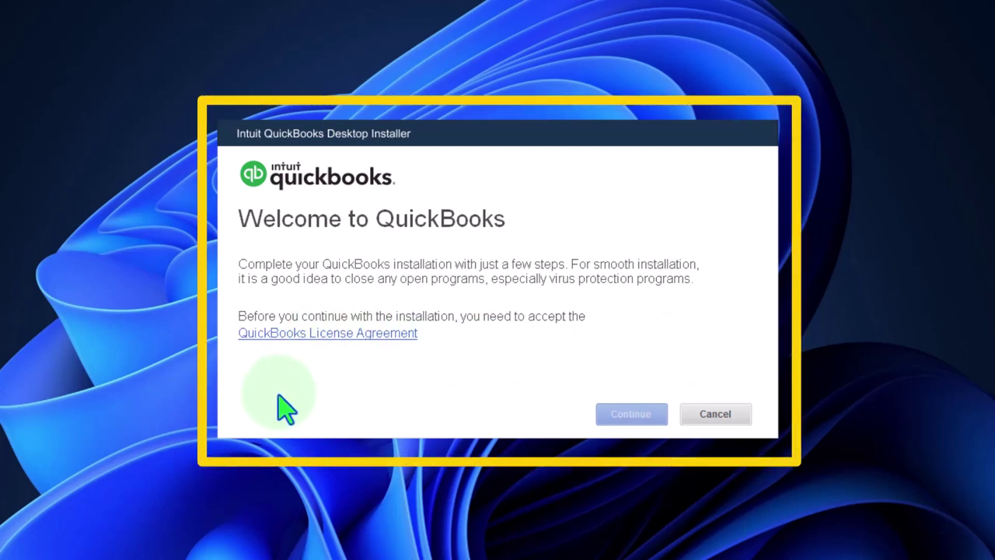
- Look through the QuickBooks License Agreement in the browser and return to the installer
{"action": "left_click", "coordinate": [297, 335]}
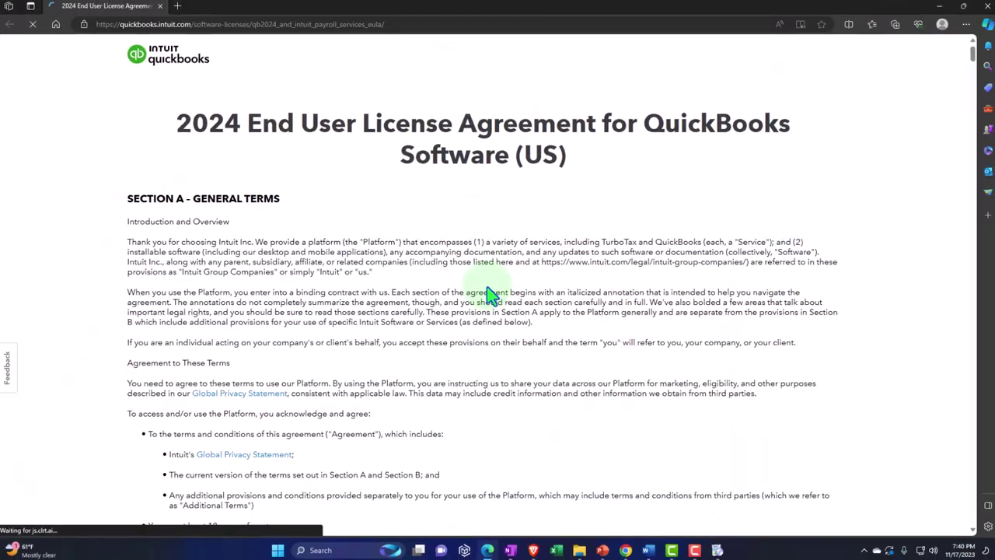
{"action": "scroll", "coordinate": [489, 294], "scroll_direction": "down", "scroll_amount": 6}
{"action": "scroll", "coordinate": [489, 294], "scroll_direction": "down", "scroll_amount": 20}
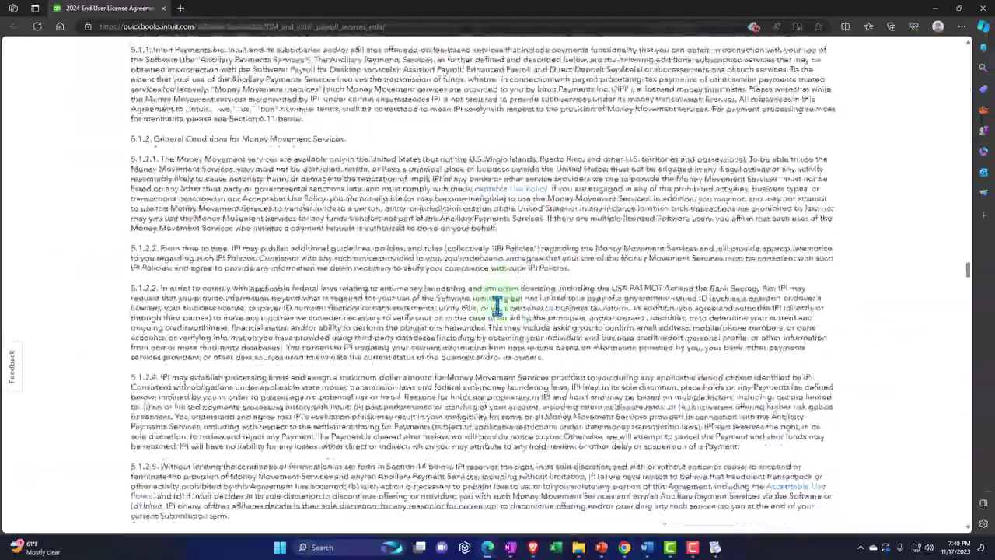
{"action": "scroll", "coordinate": [500, 315], "scroll_direction": "down", "scroll_amount": 20}
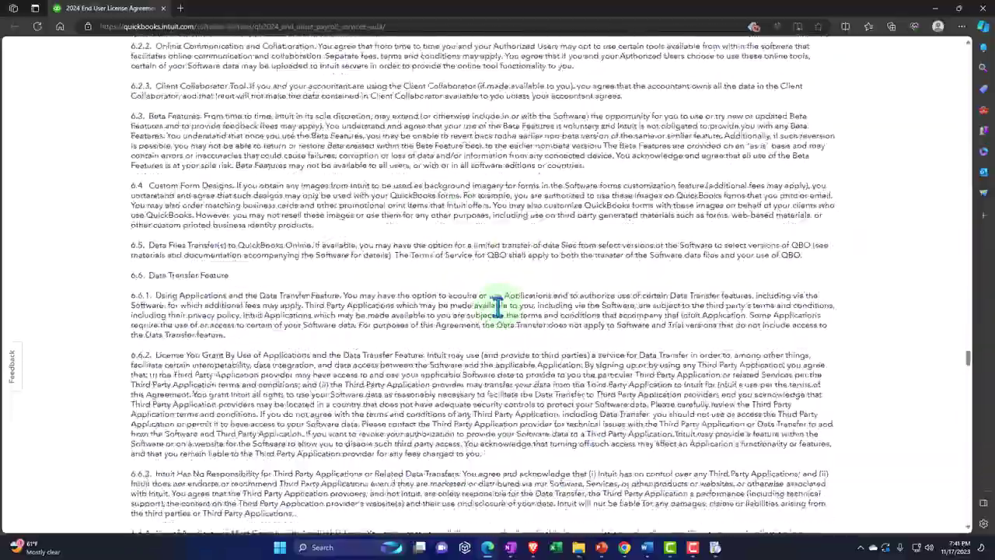
{"action": "scroll", "coordinate": [498, 308], "scroll_direction": "down", "scroll_amount": 15}
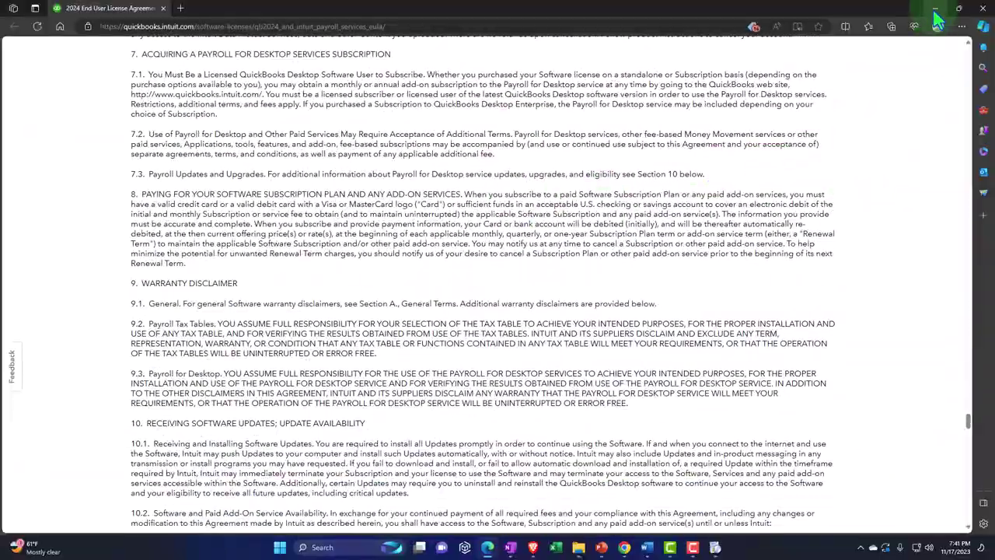
{"action": "left_click", "coordinate": [936, 14]}
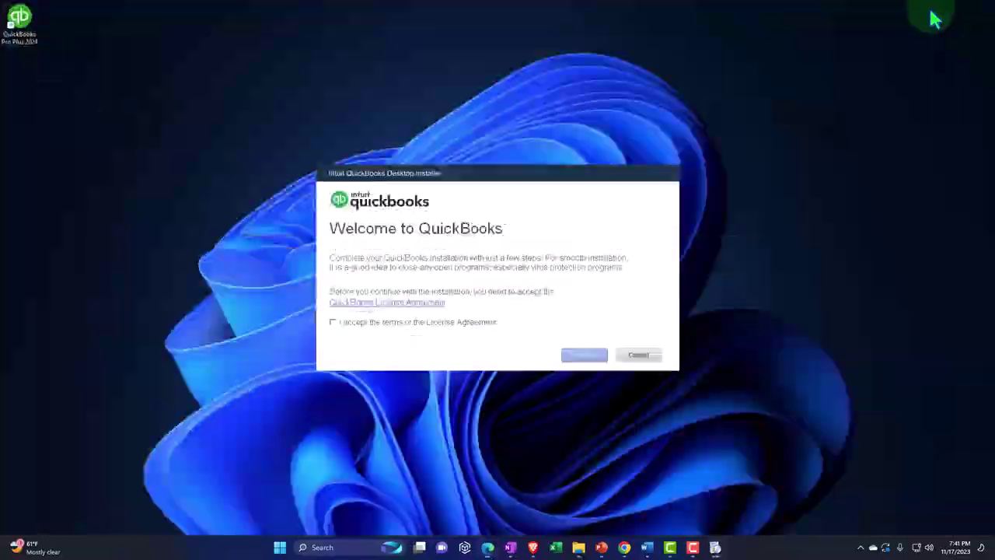
- Accept the License Agreement terms and install QuickBooks Enterprise Solutions 24.0, keeping the default installation location
{"action": "left_click", "coordinate": [333, 323]}
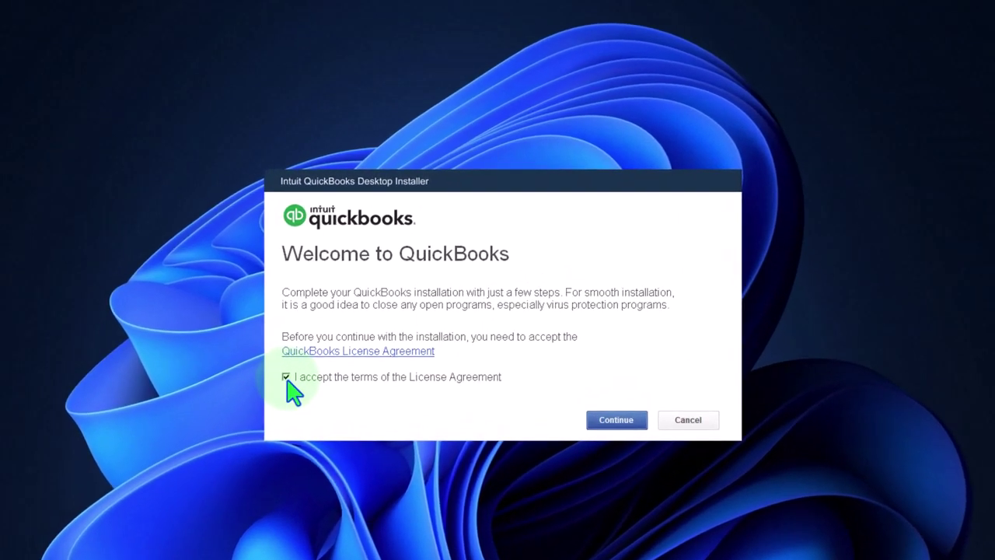
{"action": "left_click", "coordinate": [614, 420]}
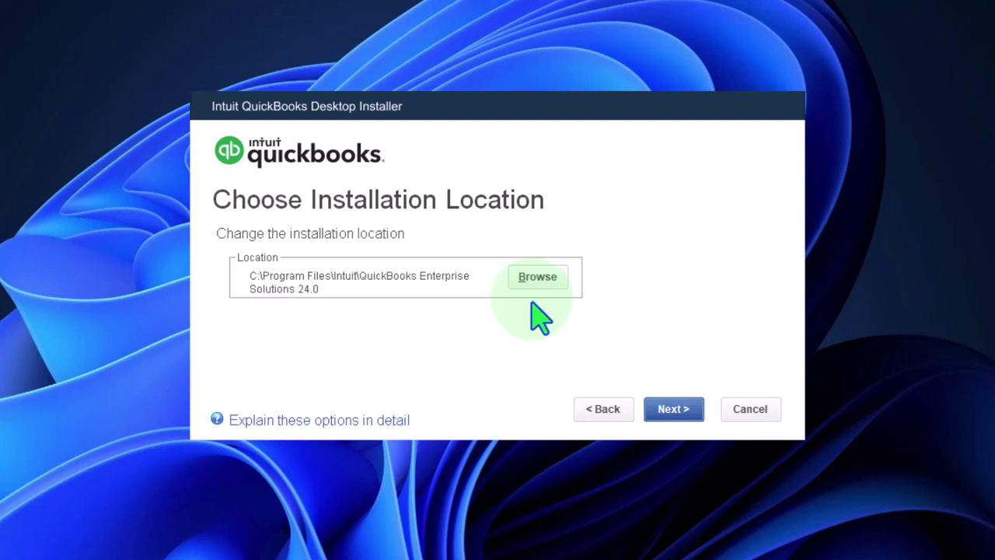
{"action": "left_click", "coordinate": [675, 412]}
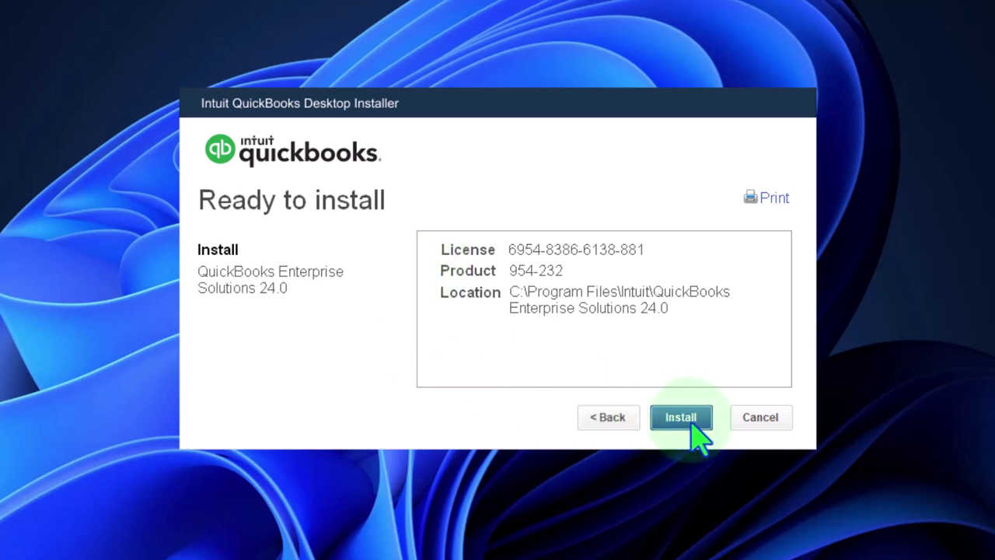
{"action": "left_click", "coordinate": [681, 420]}
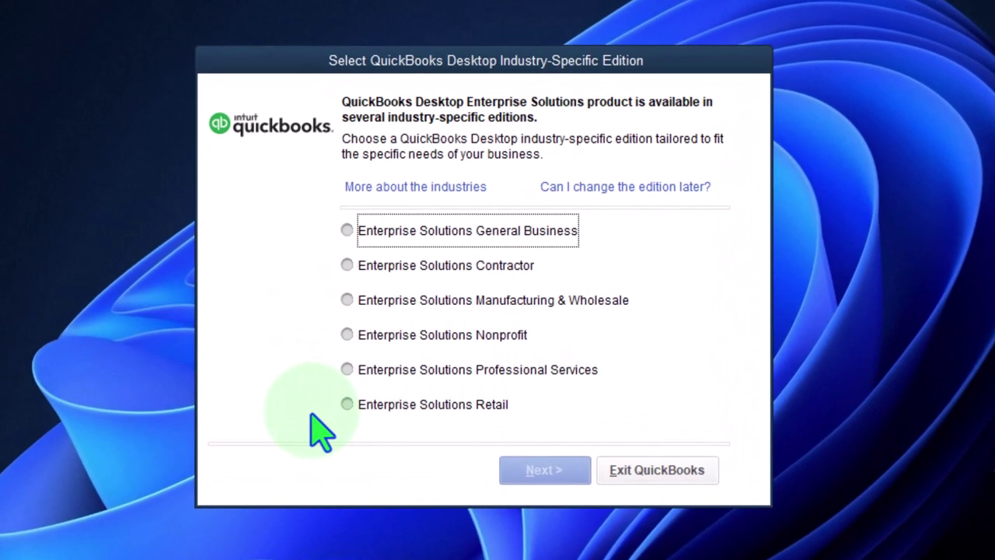
- Configure QuickBooks Desktop as the Enterprise Solutions General Business edition and agree to update it now
{"action": "left_click", "coordinate": [345, 231]}
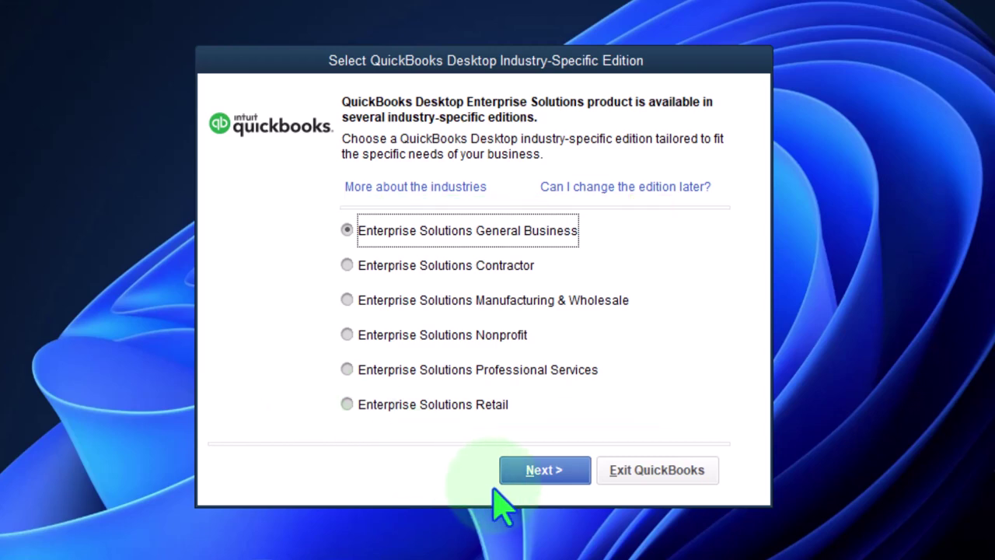
{"action": "left_click", "coordinate": [544, 470]}
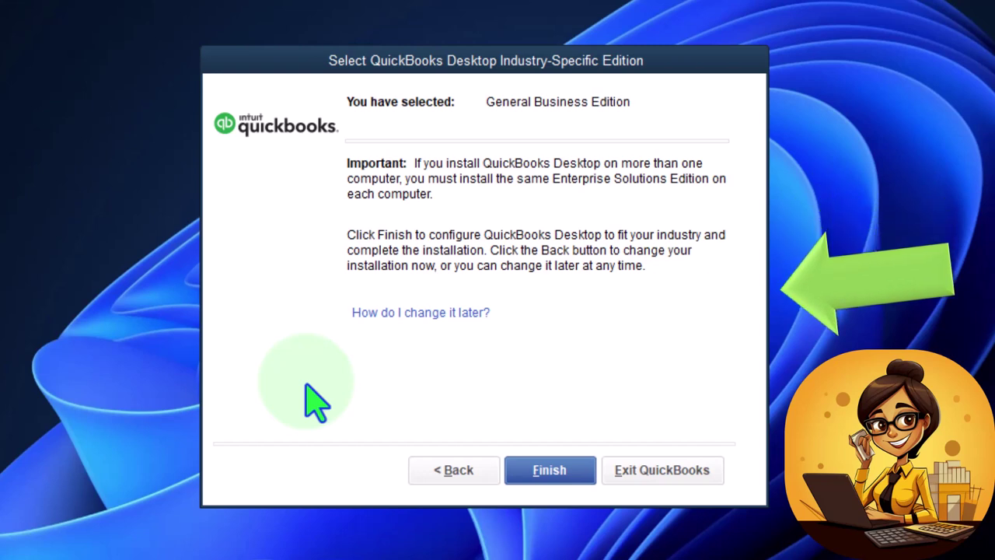
{"action": "left_click", "coordinate": [554, 471]}
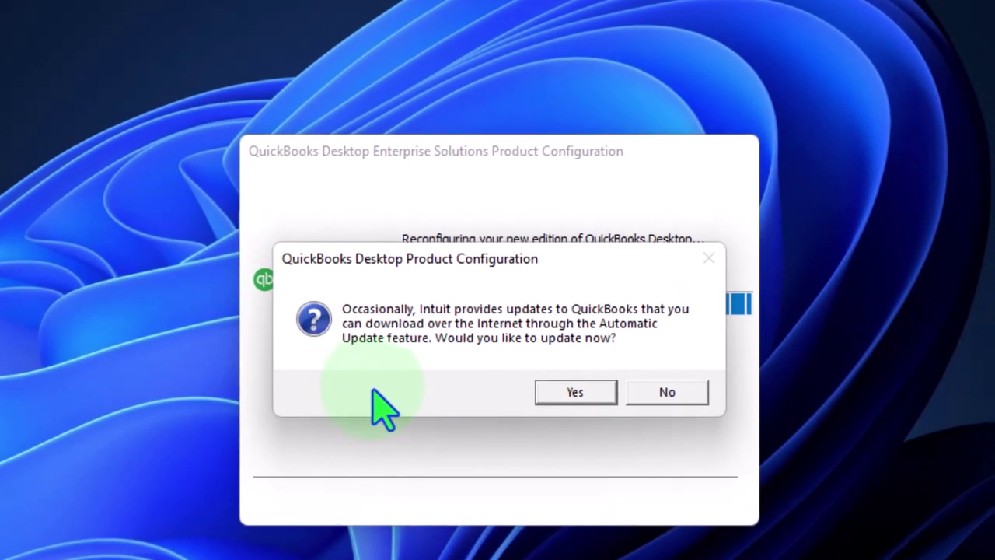
{"action": "left_click", "coordinate": [559, 391]}
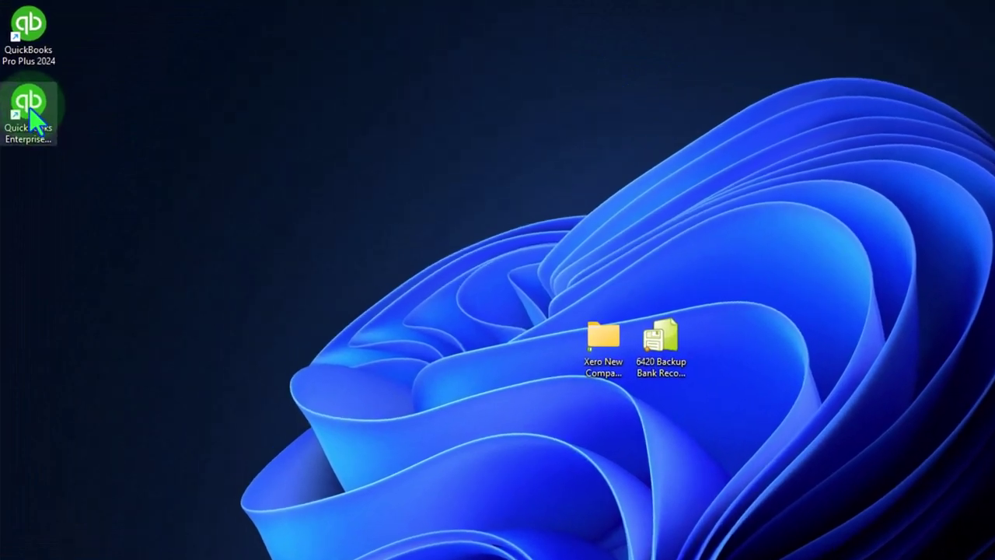
- Move the QuickBooks Enterprise shortcut toward the middle of the desktop and clear away the Xero New Company Files folder and 6420 backup file
{"action": "left_click_drag", "start_coordinate": [21, 73], "coordinate": [220, 271]}
{"action": "left_click_drag", "start_coordinate": [369, 459], "coordinate": [440, 495]}
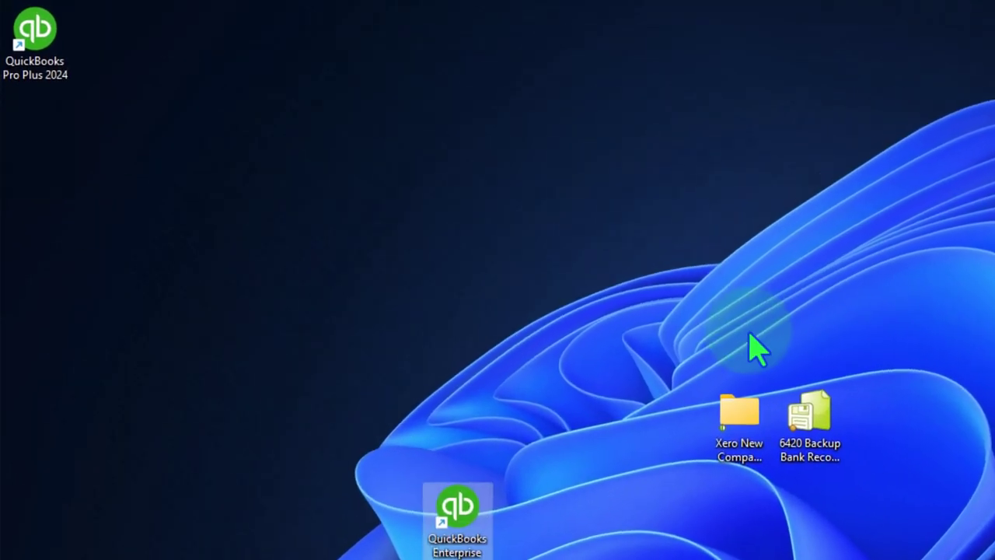
{"action": "left_click_drag", "start_coordinate": [674, 320], "coordinate": [739, 436]}
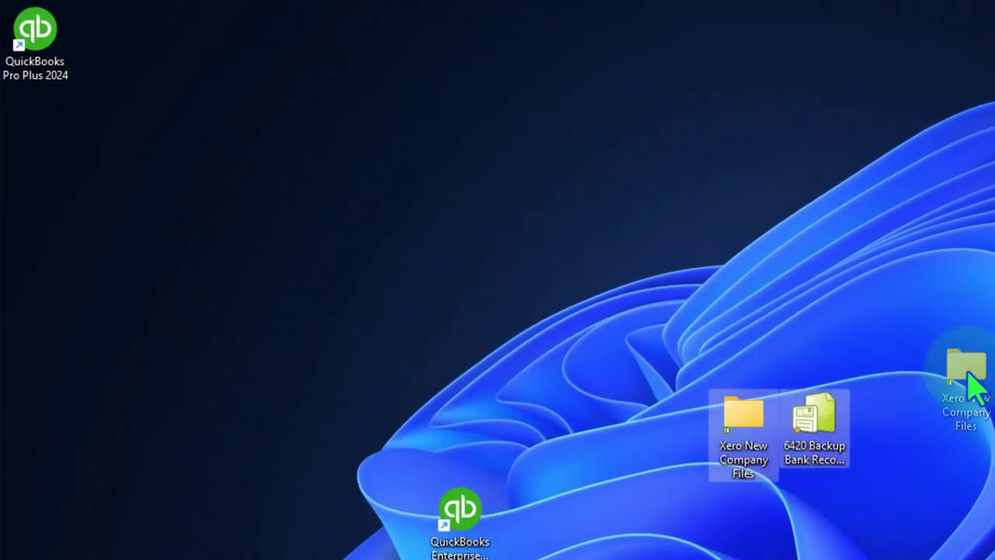
{"action": "key", "text": "Delete"}
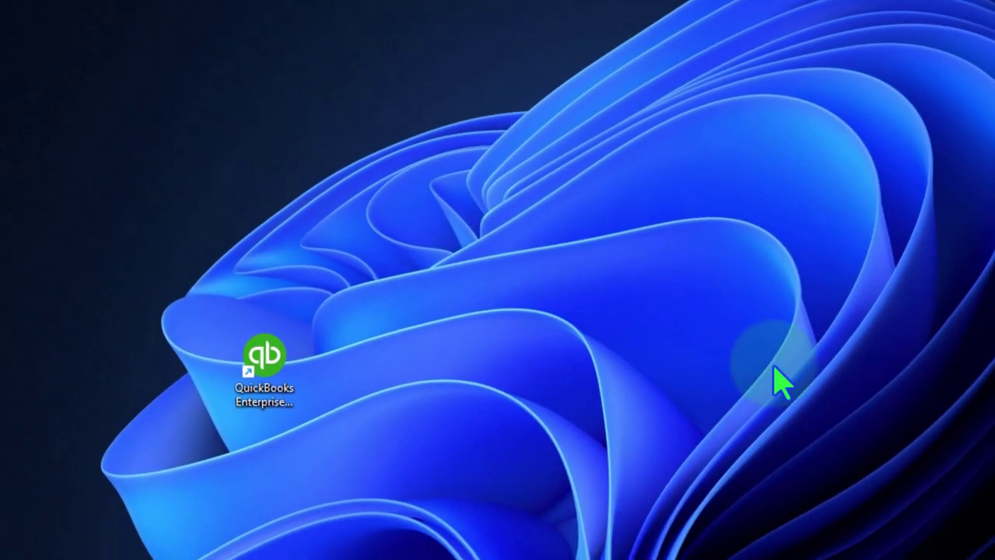